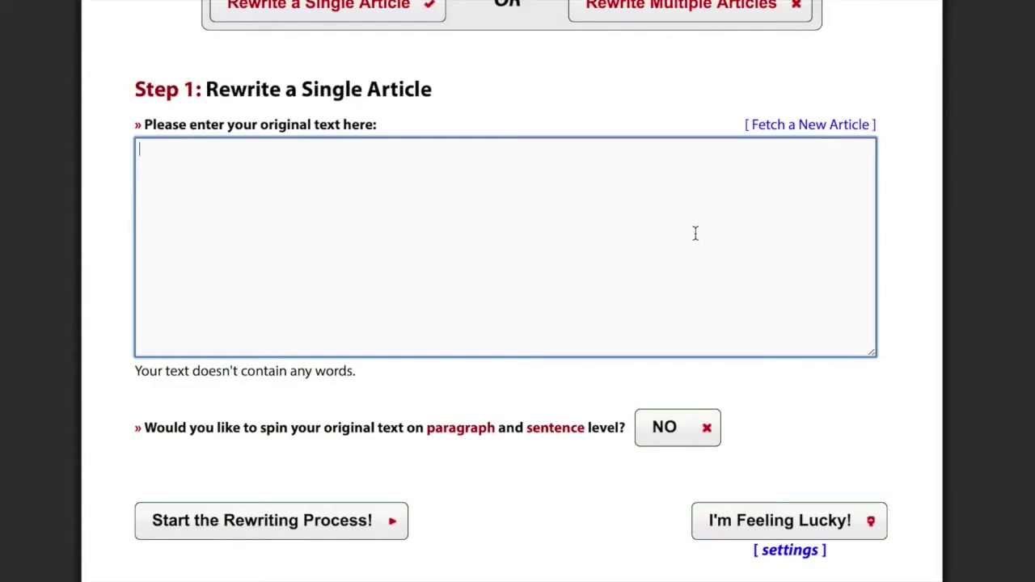
Step: Search for articles to fetch using the primary keywords "guitar chords"
{"action": "left_click", "coordinate": [521, 115]}
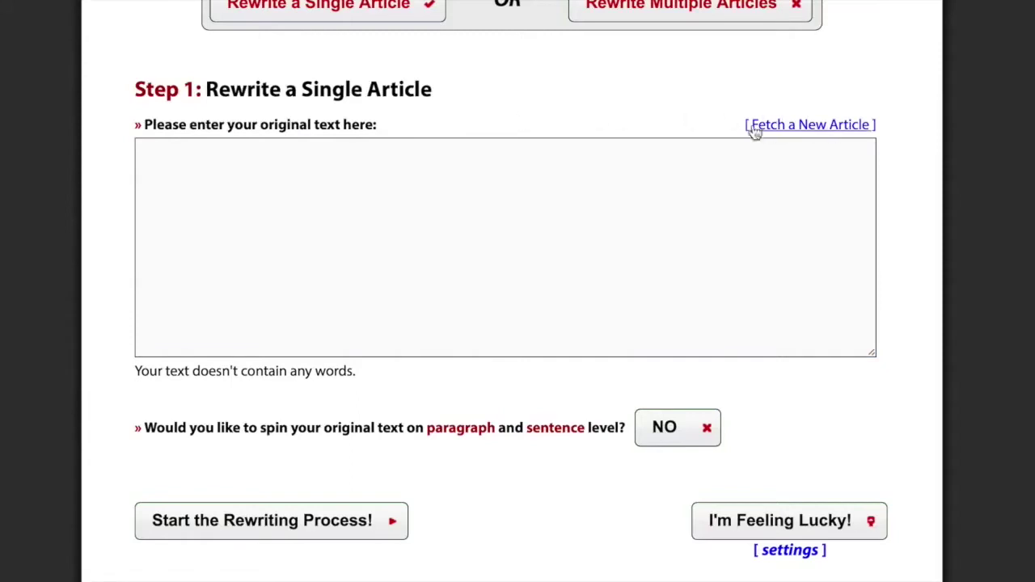
{"action": "left_click", "coordinate": [800, 127]}
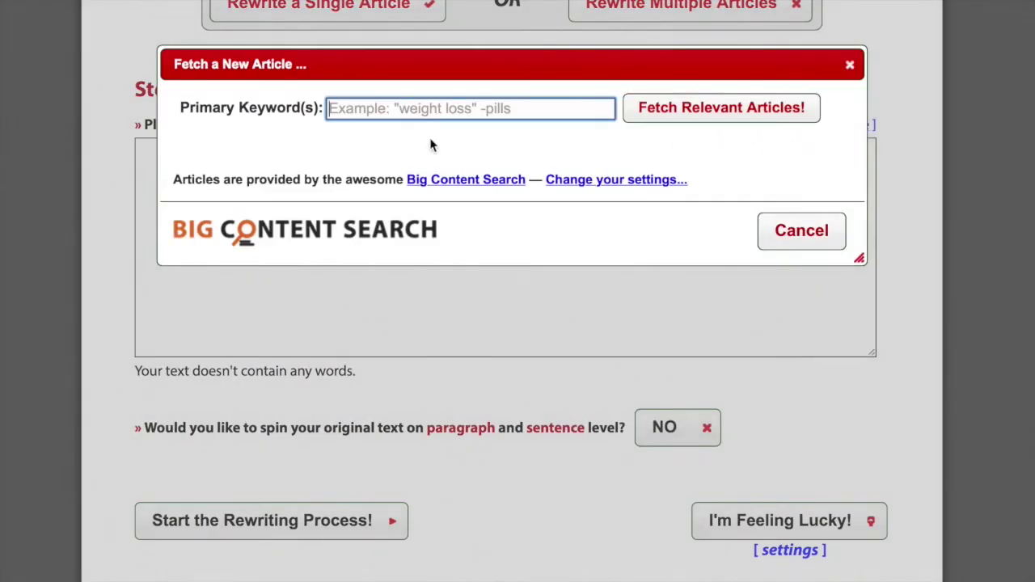
{"action": "type", "text": "guitar chords"}
{"action": "left_click", "coordinate": [688, 109]}
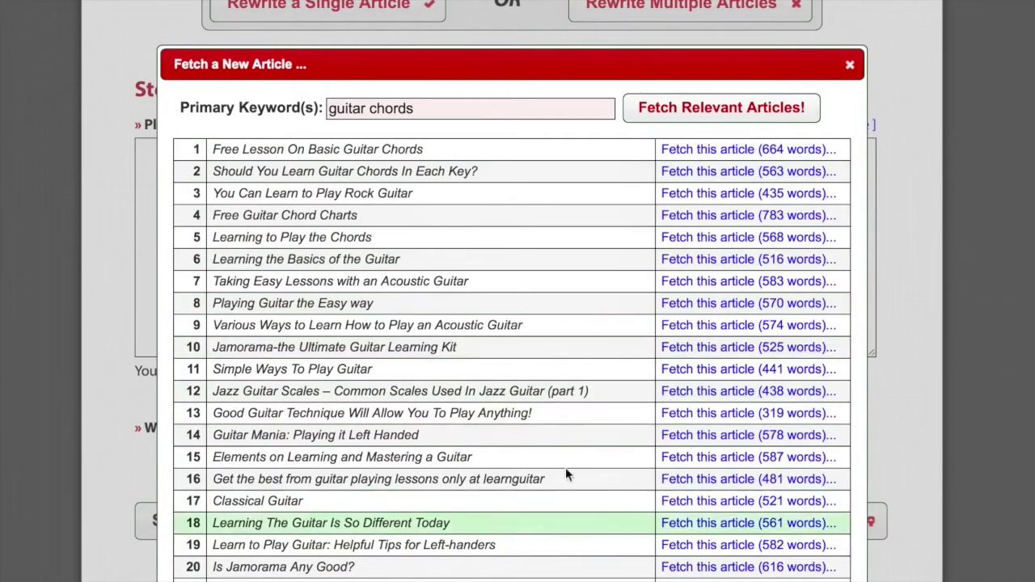
Step: Fetch the article "Learning to Play the Chords" as the original text
{"action": "scroll", "coordinate": [557, 447], "scroll_direction": "down", "scroll_amount": 5}
{"action": "scroll", "coordinate": [557, 448], "scroll_direction": "up", "scroll_amount": 5}
{"action": "scroll", "coordinate": [558, 447], "scroll_direction": "down", "scroll_amount": 1}
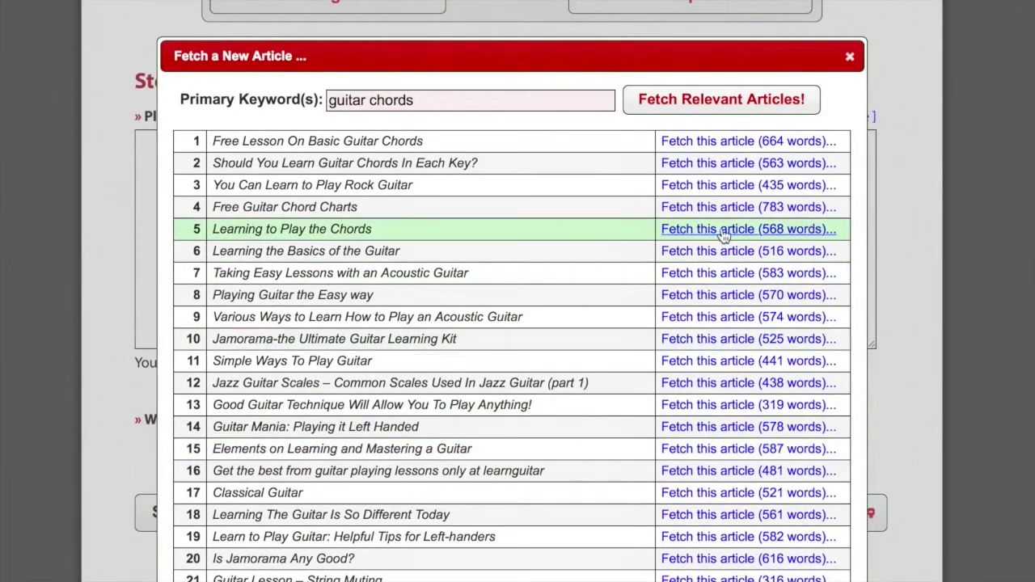
{"action": "left_click", "coordinate": [800, 232]}
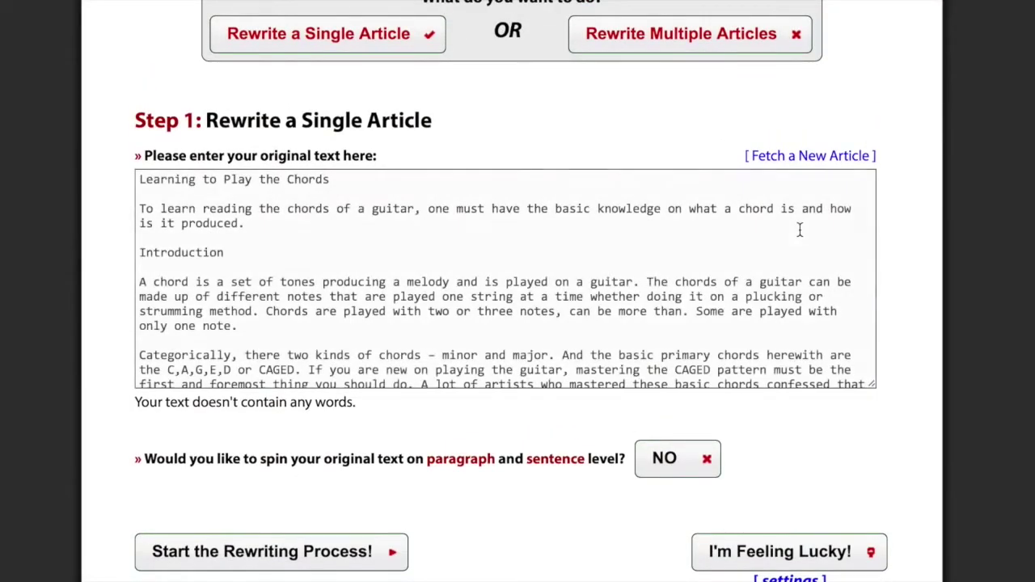
Step: Read through the fetched article in the original text field, from its introduction to the tips section
{"action": "scroll", "coordinate": [617, 301], "scroll_direction": "down", "scroll_amount": 10}
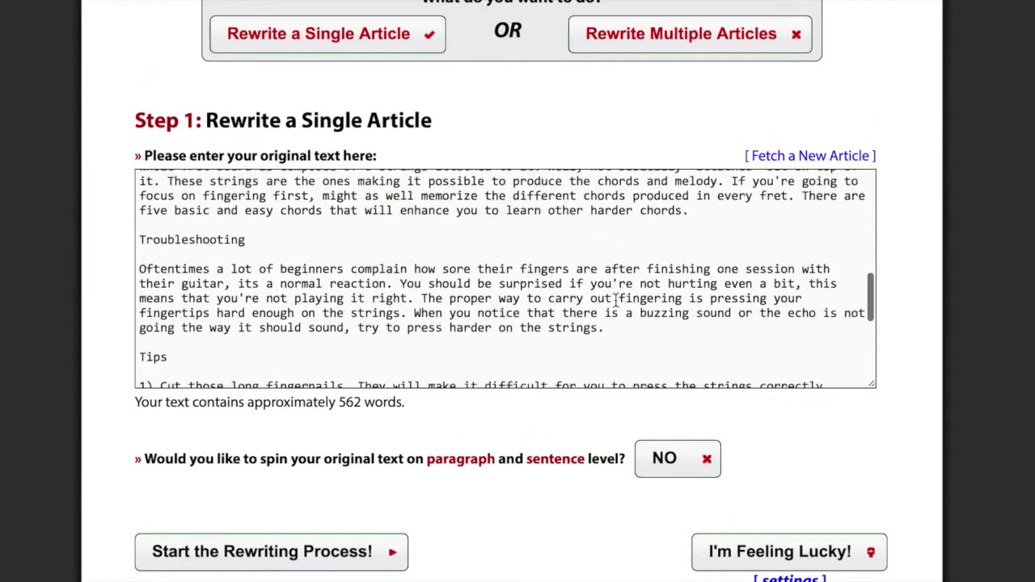
{"action": "scroll", "coordinate": [617, 301], "scroll_direction": "up", "scroll_amount": 10}
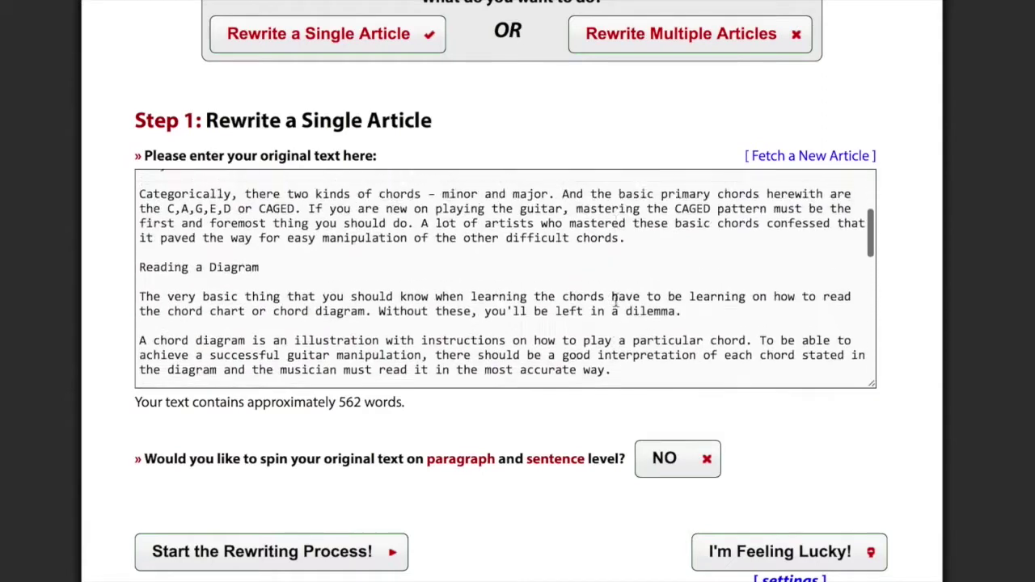
{"action": "scroll", "coordinate": [616, 299], "scroll_direction": "up", "scroll_amount": 3}
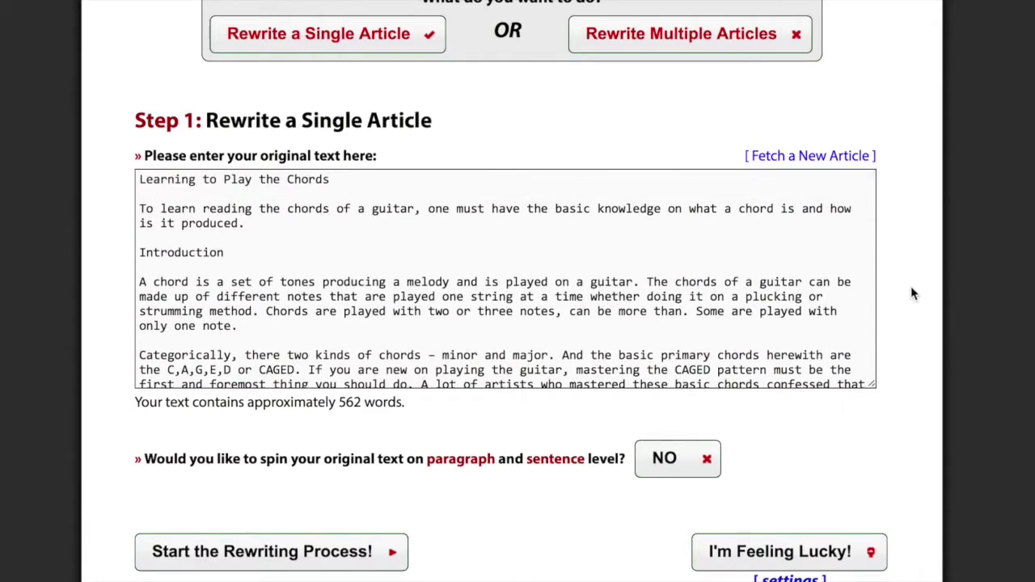
{"action": "scroll", "coordinate": [913, 295], "scroll_direction": "down", "scroll_amount": 1}
{"action": "scroll", "coordinate": [912, 295], "scroll_direction": "down", "scroll_amount": 2}
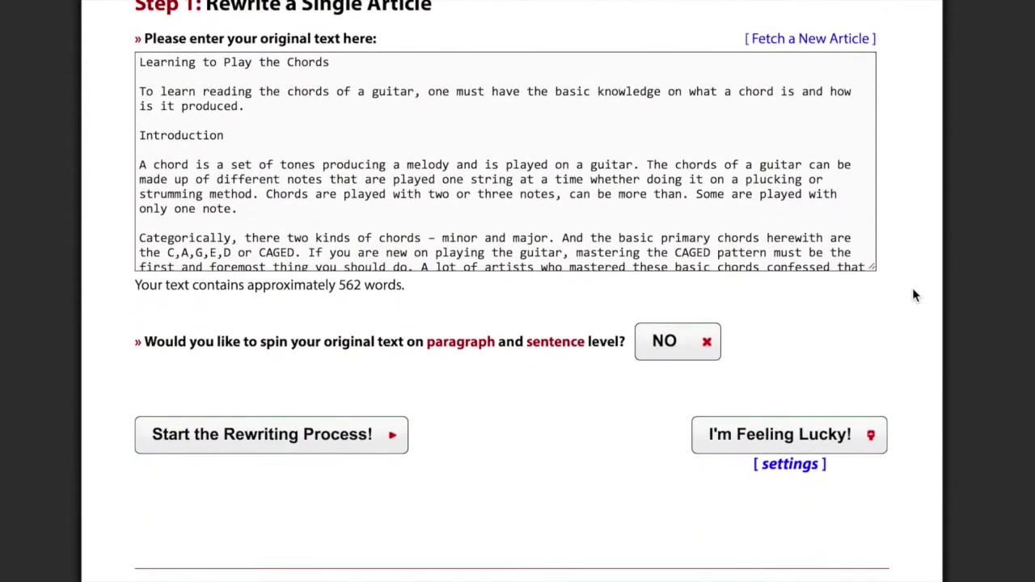
{"action": "scroll", "coordinate": [571, 177], "scroll_direction": "down", "scroll_amount": 1}
{"action": "scroll", "coordinate": [571, 177], "scroll_direction": "down", "scroll_amount": 10}
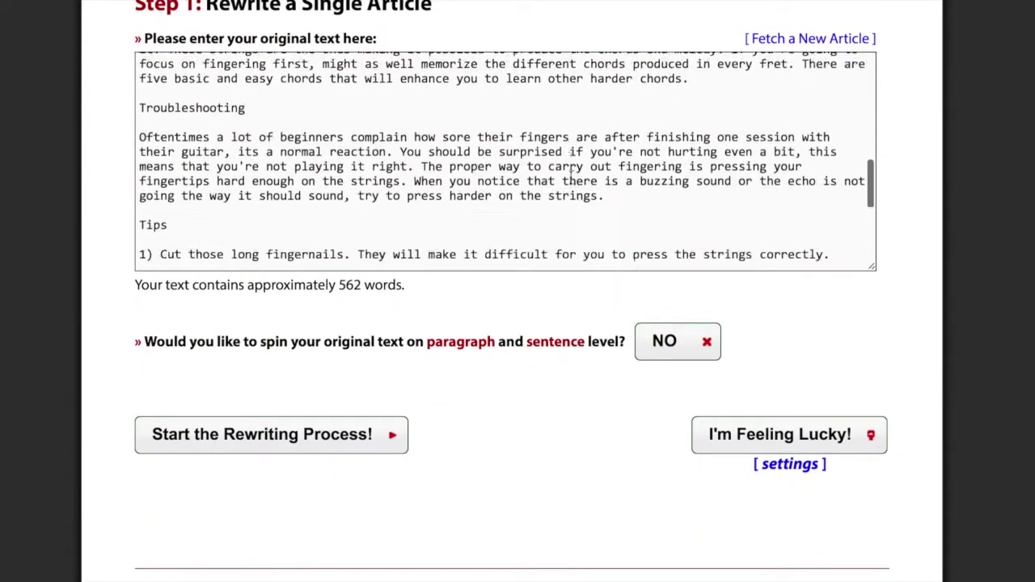
{"action": "scroll", "coordinate": [571, 178], "scroll_direction": "up", "scroll_amount": 12}
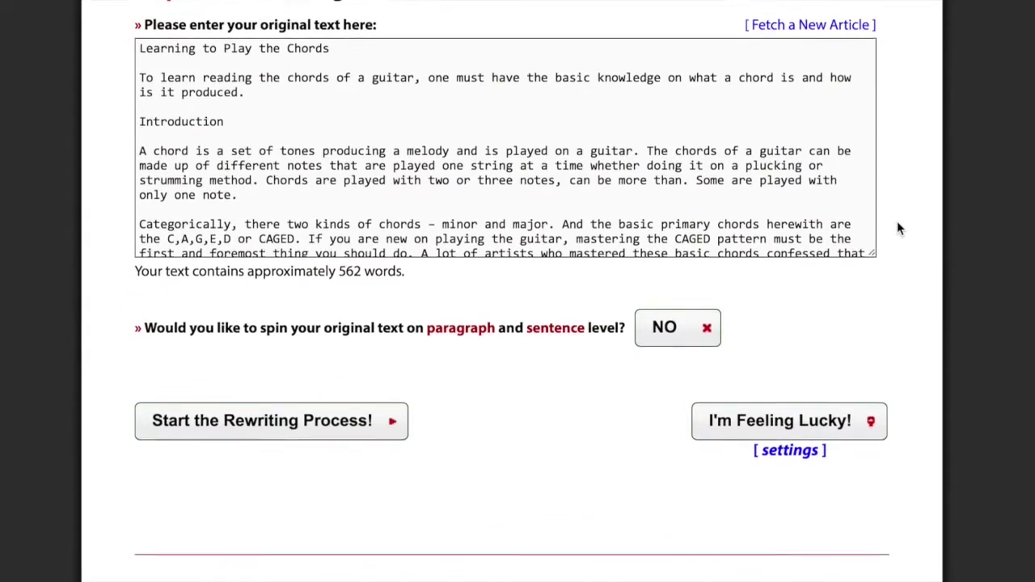
Step: Start the rewriting process without paragraph and sentence level spinning, and show the One-Click Rewrite settings
{"action": "scroll", "coordinate": [897, 228], "scroll_direction": "down", "scroll_amount": 1}
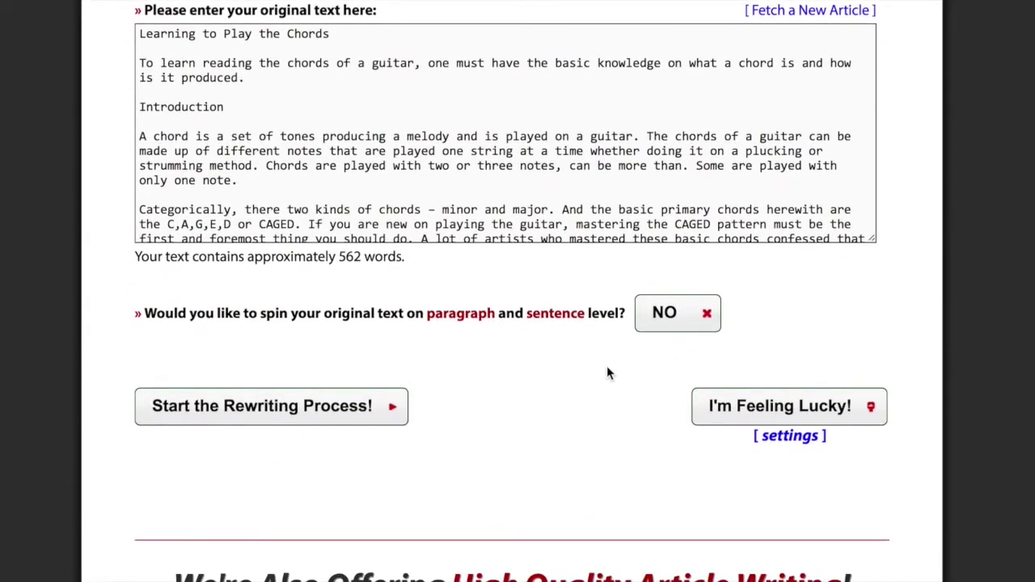
{"action": "left_click", "coordinate": [254, 418]}
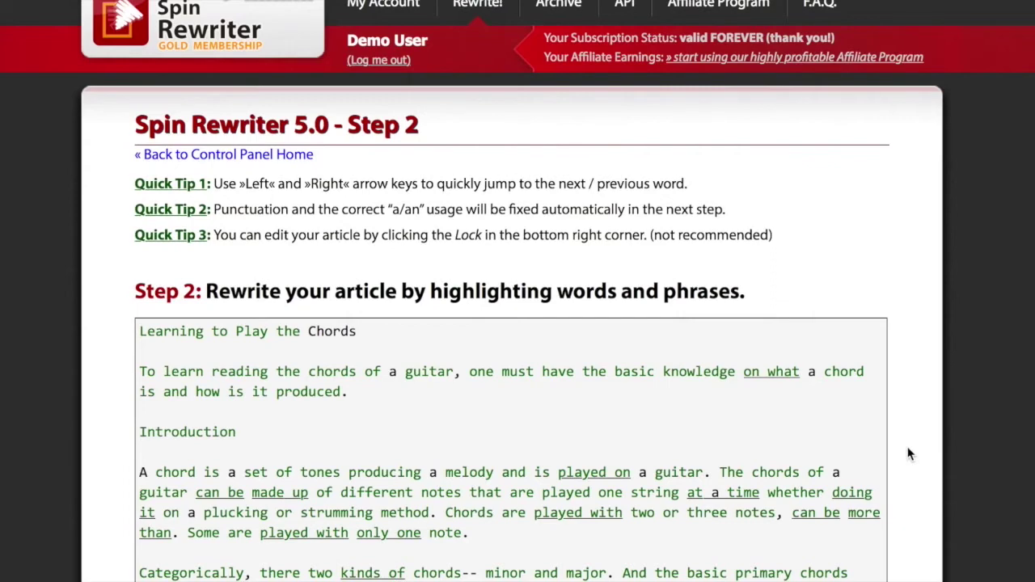
{"action": "scroll", "coordinate": [909, 455], "scroll_direction": "down", "scroll_amount": 3}
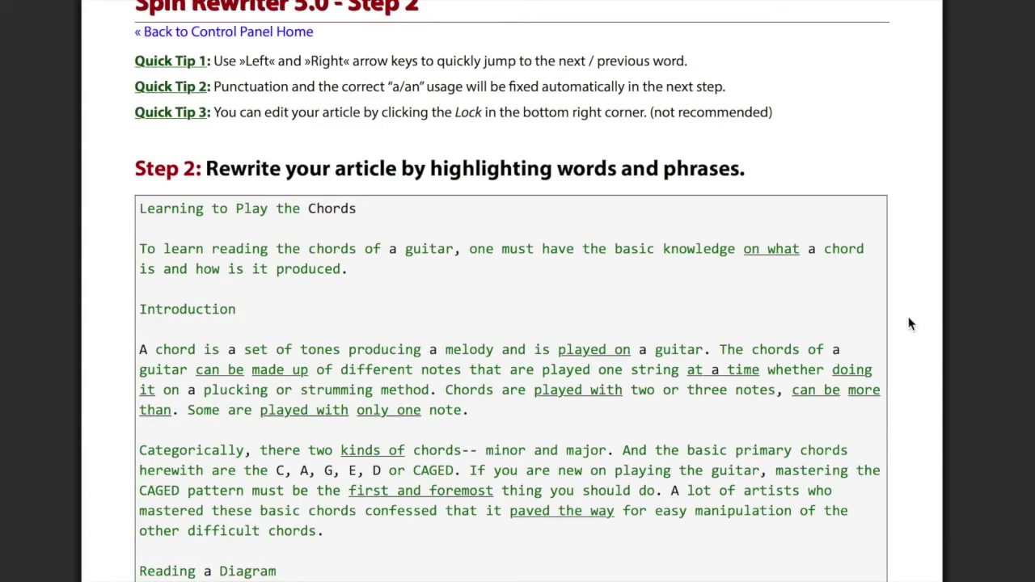
{"action": "scroll", "coordinate": [910, 324], "scroll_direction": "down", "scroll_amount": 15}
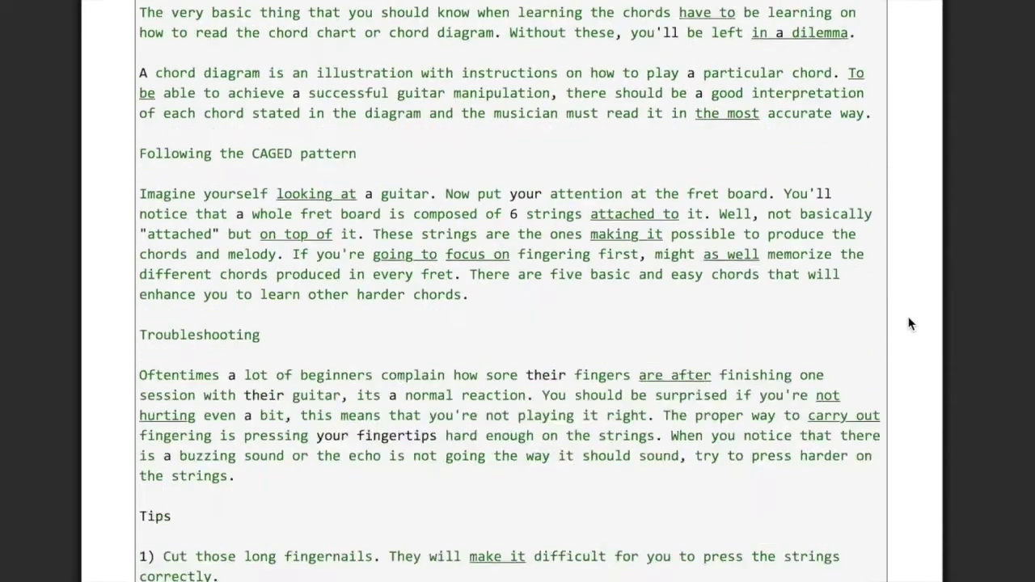
{"action": "scroll", "coordinate": [909, 323], "scroll_direction": "down", "scroll_amount": 4}
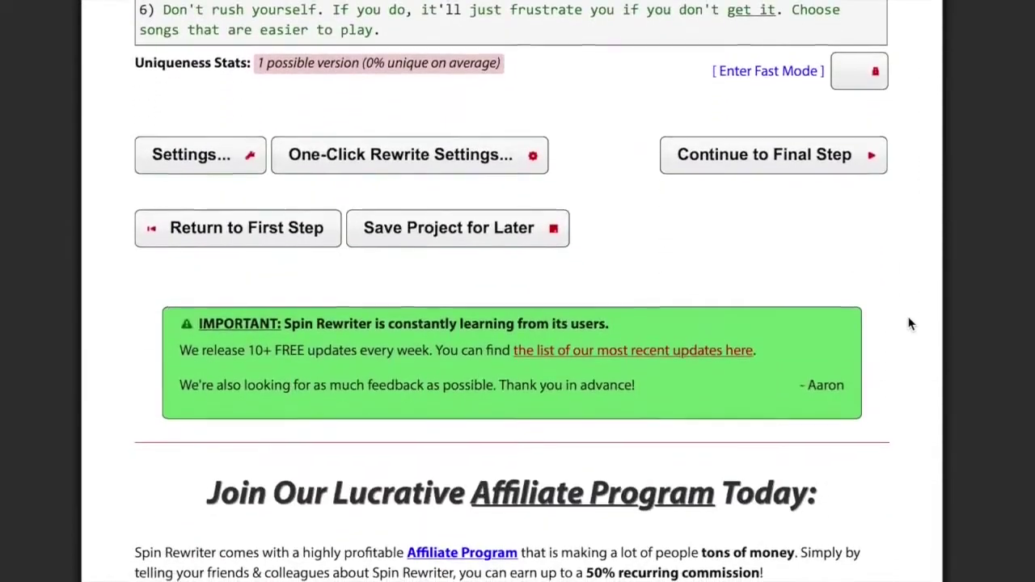
{"action": "left_click", "coordinate": [514, 168]}
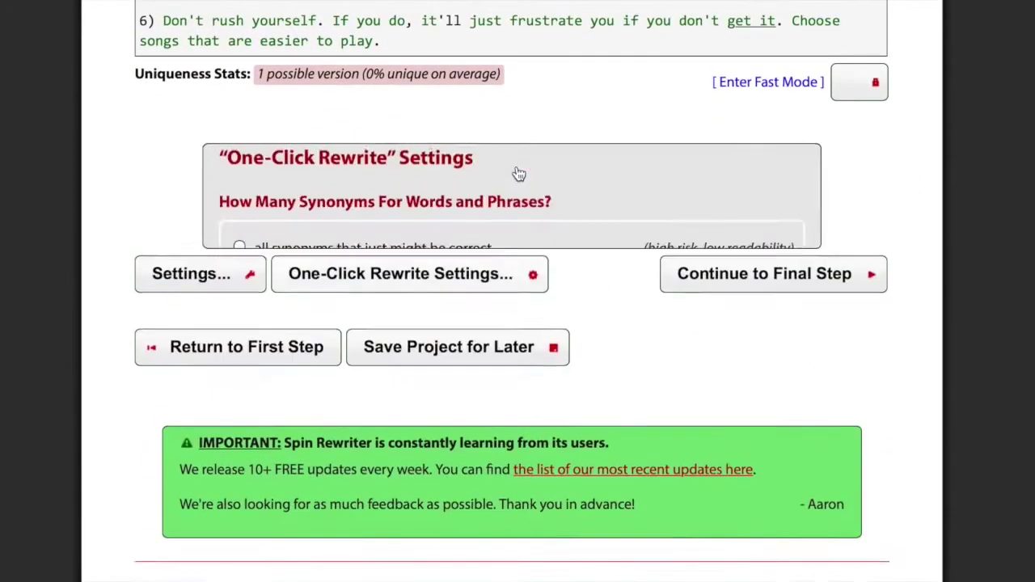
Step: Run the One-Click Rewrite with HyperSpeed enabled, using the synonyms that Spin Rewriter believes are correct
{"action": "scroll", "coordinate": [887, 303], "scroll_direction": "down", "scroll_amount": 3}
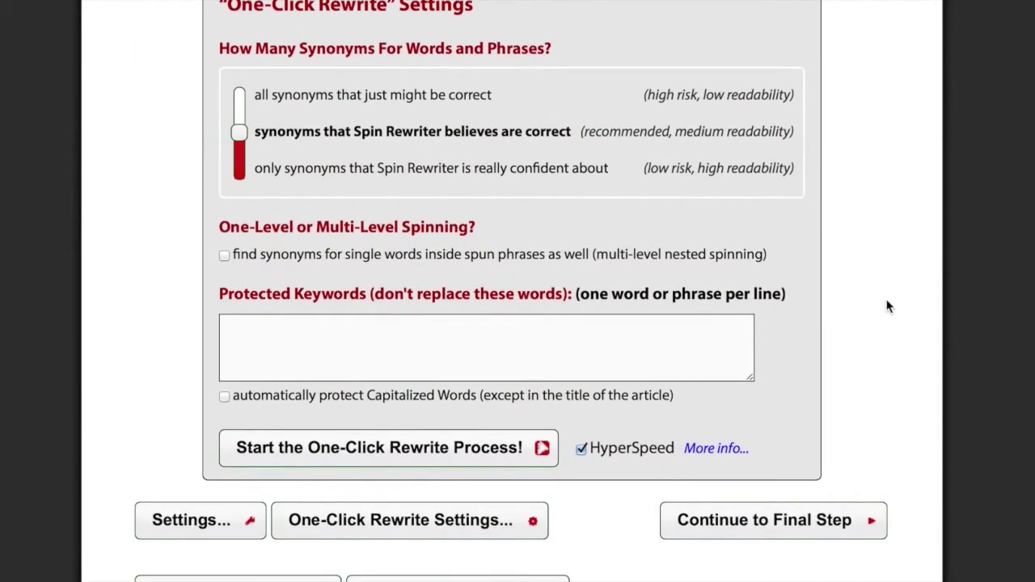
{"action": "scroll", "coordinate": [887, 307], "scroll_direction": "down", "scroll_amount": 1}
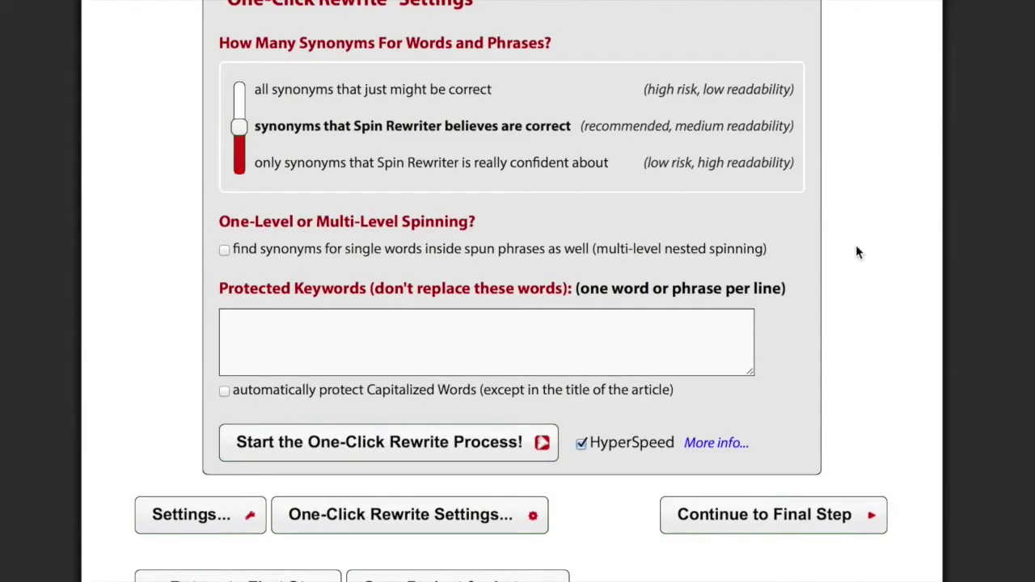
{"action": "scroll", "coordinate": [857, 253], "scroll_direction": "down", "scroll_amount": 3}
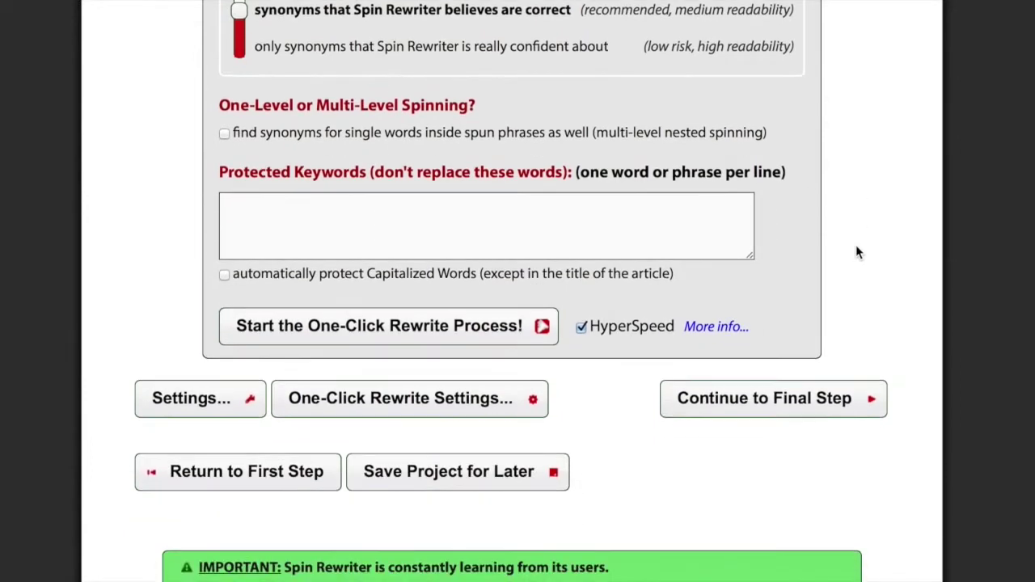
{"action": "scroll", "coordinate": [857, 251], "scroll_direction": "down", "scroll_amount": 1}
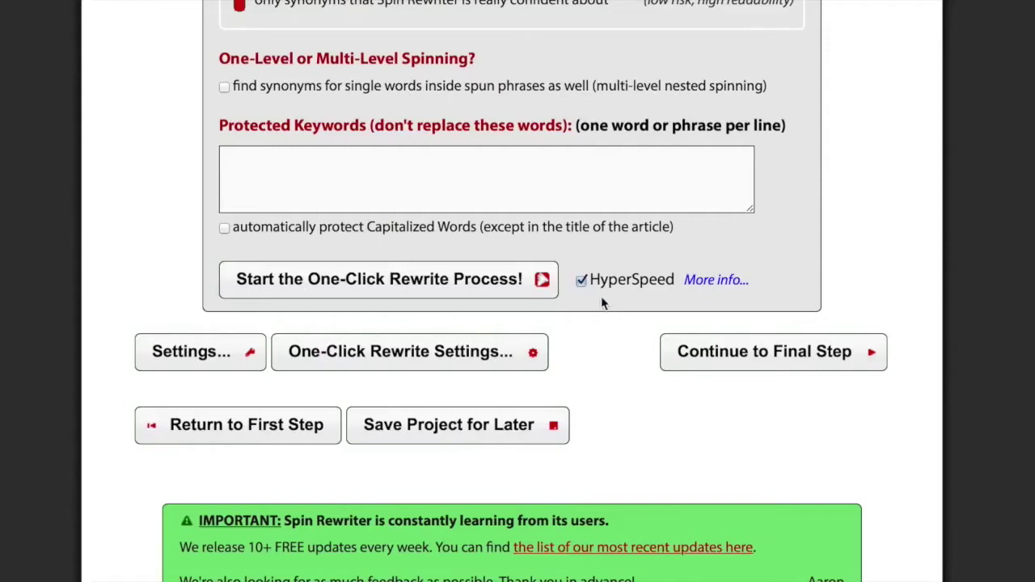
{"action": "left_click", "coordinate": [581, 282]}
{"action": "left_click", "coordinate": [580, 280]}
{"action": "left_click", "coordinate": [402, 281]}
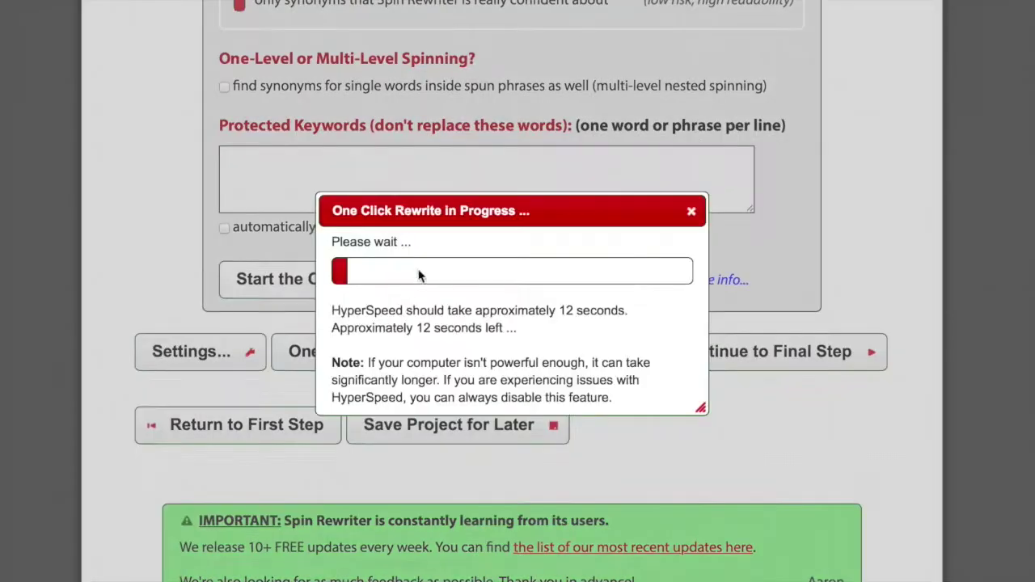
{"action": "scroll", "coordinate": [753, 153], "scroll_direction": "up", "scroll_amount": 3}
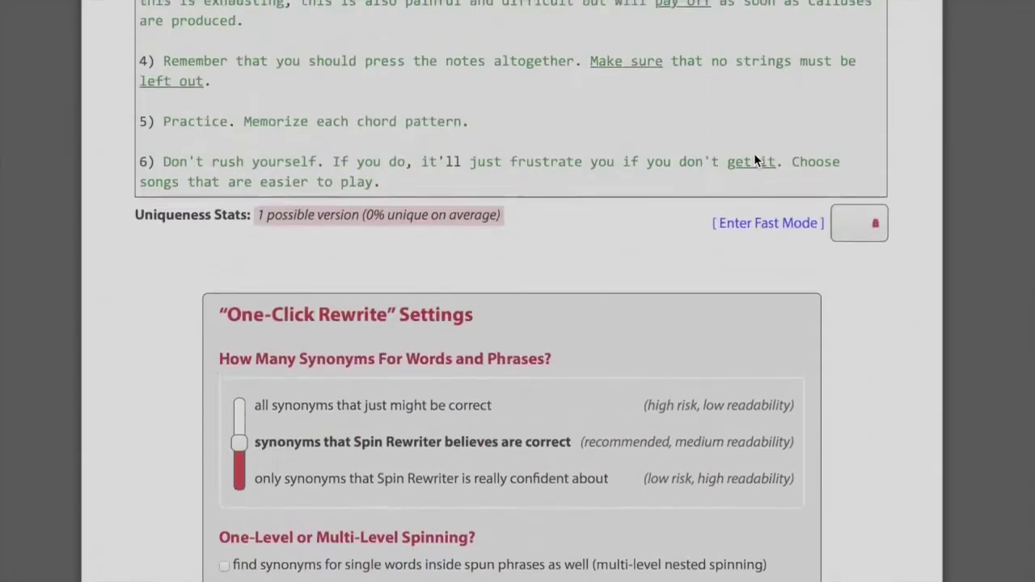
{"action": "scroll", "coordinate": [753, 161], "scroll_direction": "up", "scroll_amount": 15}
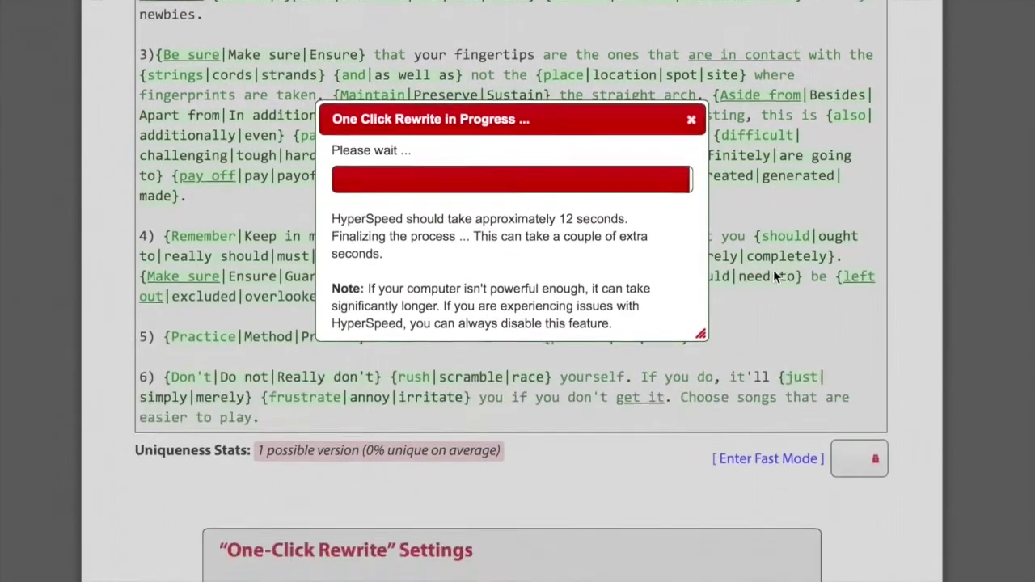
Step: Continue with the rewritten article to the final step
{"action": "scroll", "coordinate": [773, 271], "scroll_direction": "down", "scroll_amount": 5}
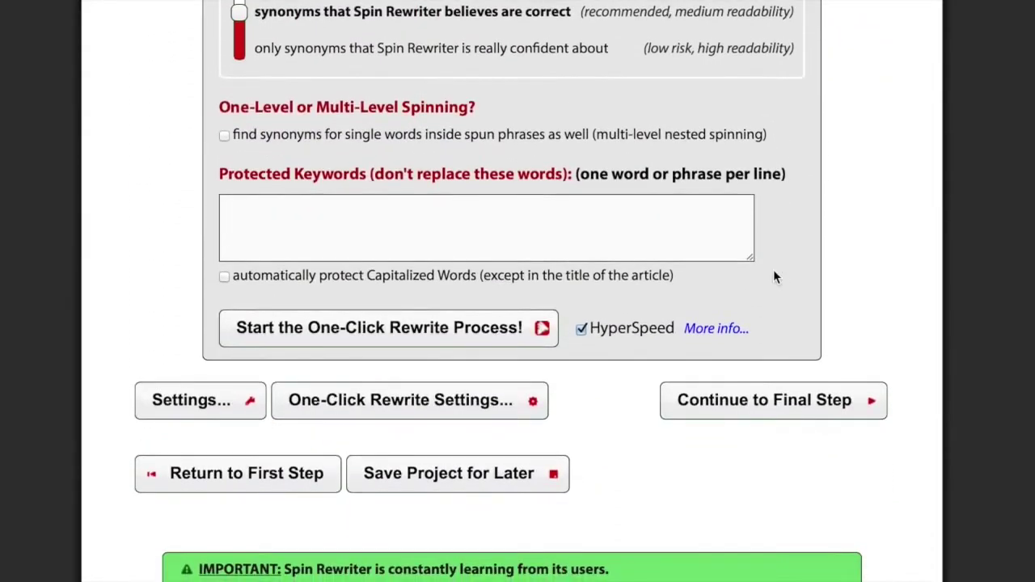
{"action": "scroll", "coordinate": [778, 449], "scroll_direction": "down", "scroll_amount": 2}
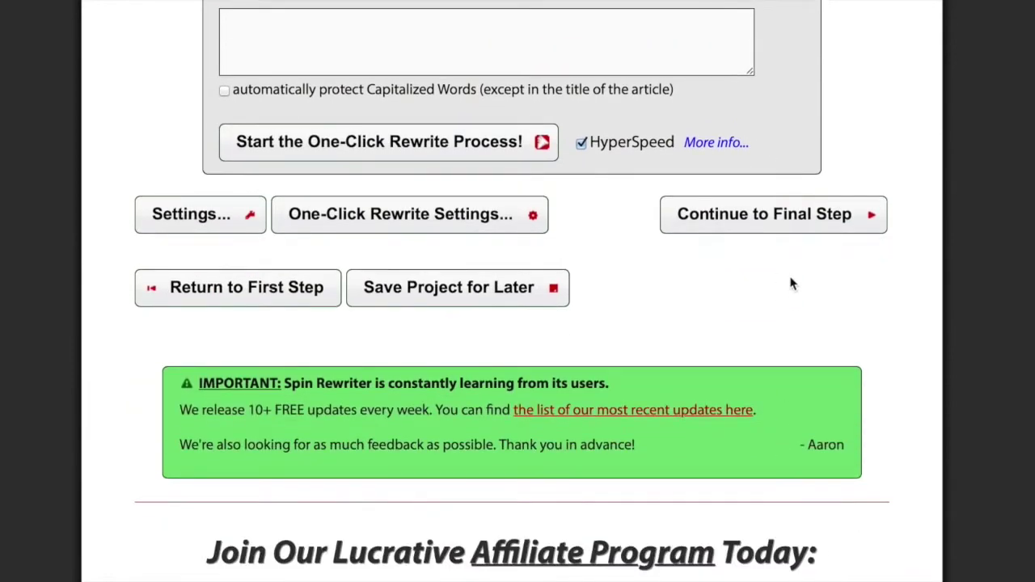
{"action": "left_click", "coordinate": [778, 225]}
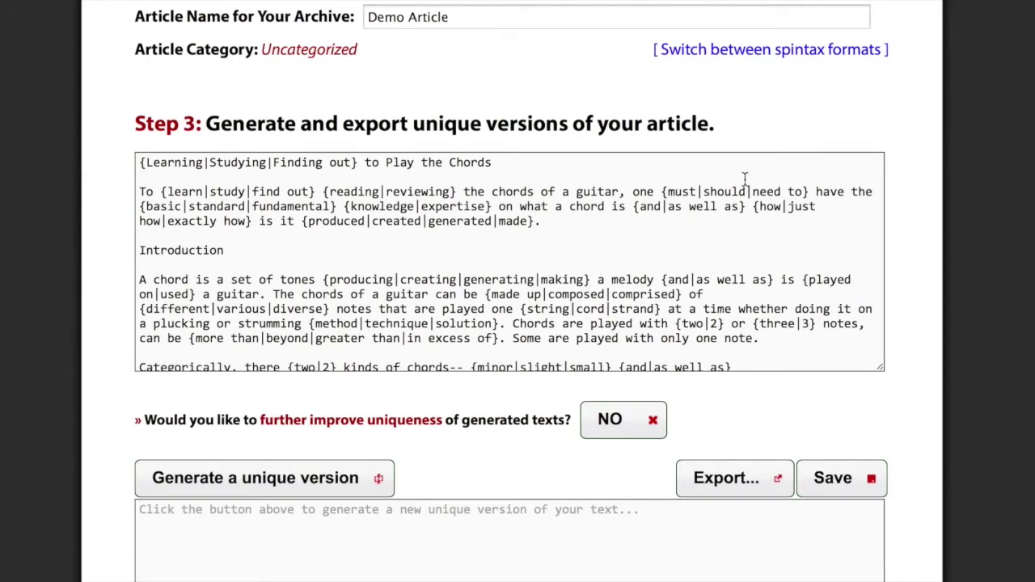
Step: Examine the spintax version of the article and the options for generating and exporting unique versions
{"action": "scroll", "coordinate": [466, 244], "scroll_direction": "down", "scroll_amount": 3}
{"action": "scroll", "coordinate": [467, 248], "scroll_direction": "down", "scroll_amount": 2}
{"action": "scroll", "coordinate": [467, 245], "scroll_direction": "up", "scroll_amount": 6}
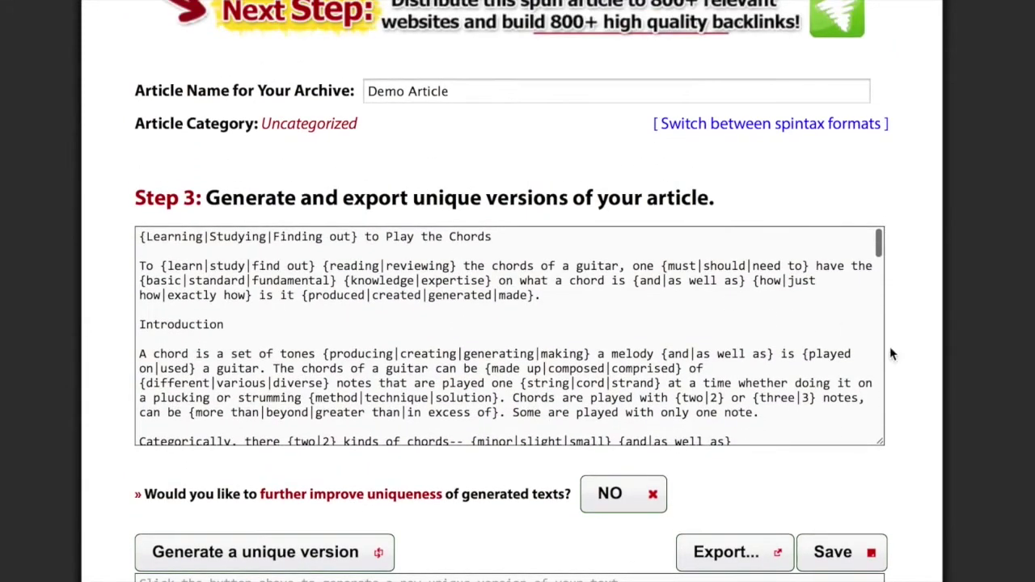
{"action": "scroll", "coordinate": [906, 364], "scroll_direction": "down", "scroll_amount": 2}
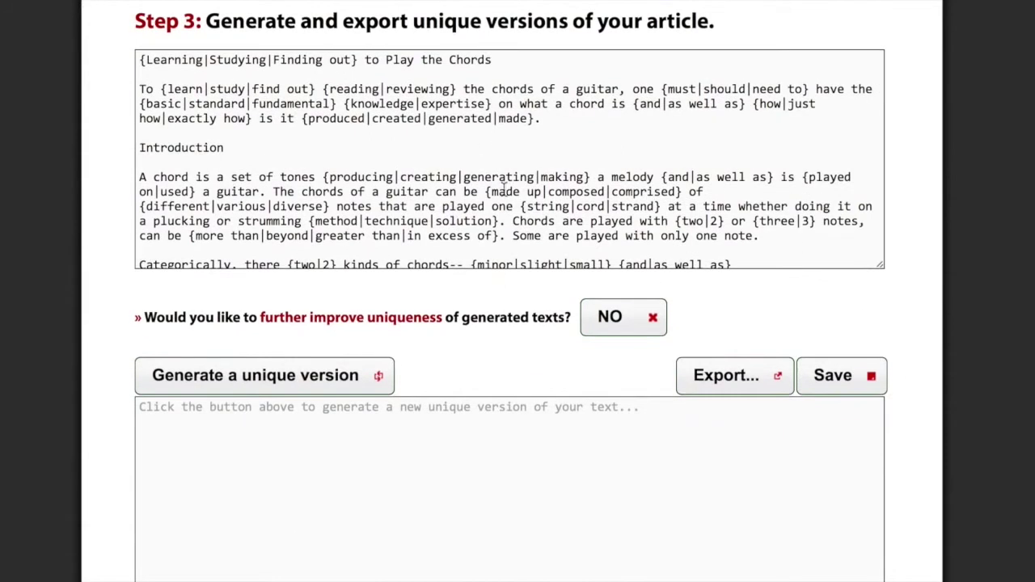
{"action": "scroll", "coordinate": [475, 351], "scroll_direction": "down", "scroll_amount": 2}
{"action": "scroll", "coordinate": [475, 356], "scroll_direction": "down", "scroll_amount": 2}
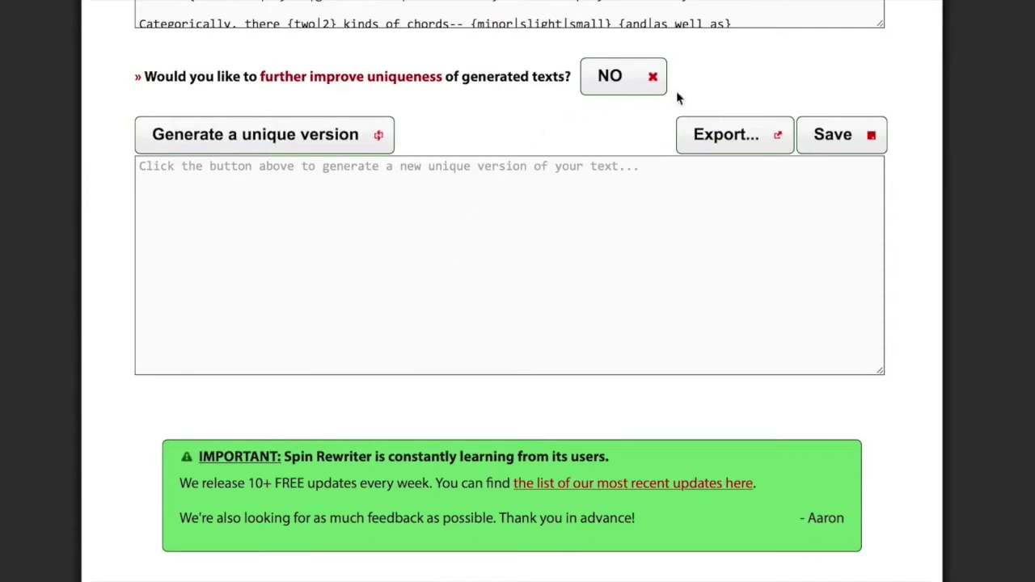
{"action": "scroll", "coordinate": [792, 76], "scroll_direction": "up", "scroll_amount": 2}
{"action": "scroll", "coordinate": [792, 72], "scroll_direction": "down", "scroll_amount": 1}
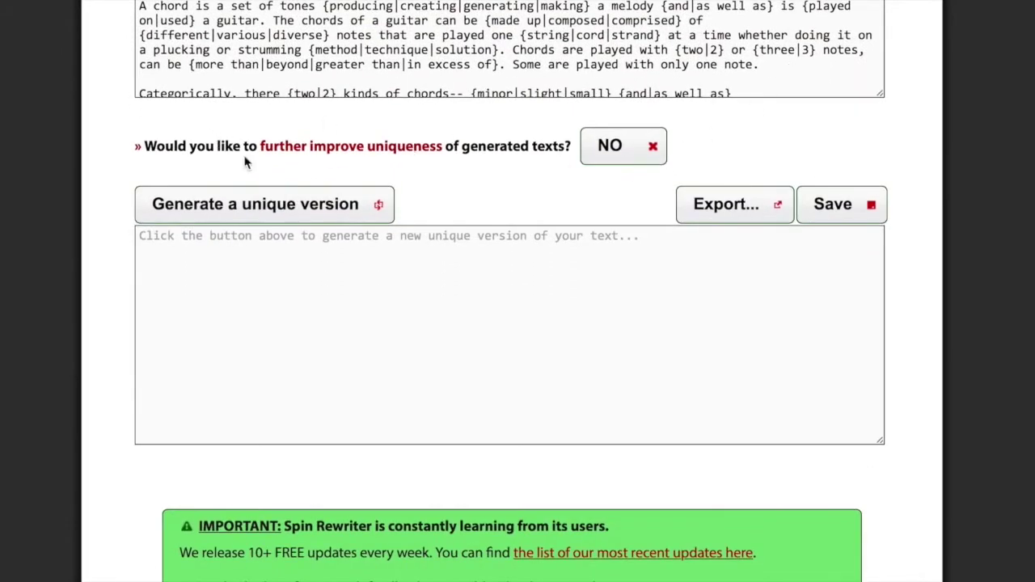
Step: Turn on further uniqueness improvement and enable intelligent reordering of paragraphs and lists whenever possible
{"action": "left_click", "coordinate": [622, 153]}
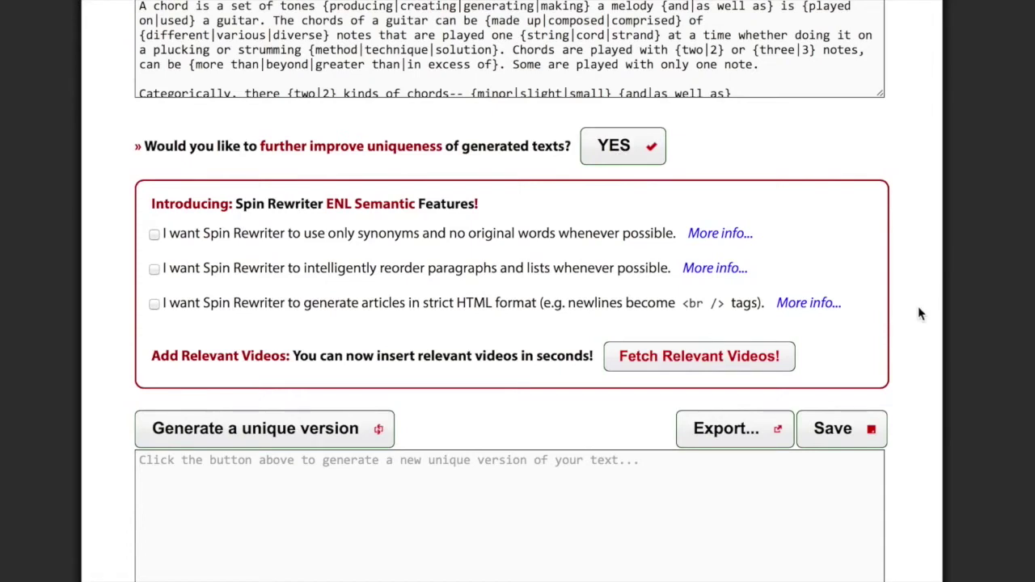
{"action": "scroll", "coordinate": [918, 314], "scroll_direction": "down", "scroll_amount": 2}
{"action": "scroll", "coordinate": [918, 314], "scroll_direction": "down", "scroll_amount": 1}
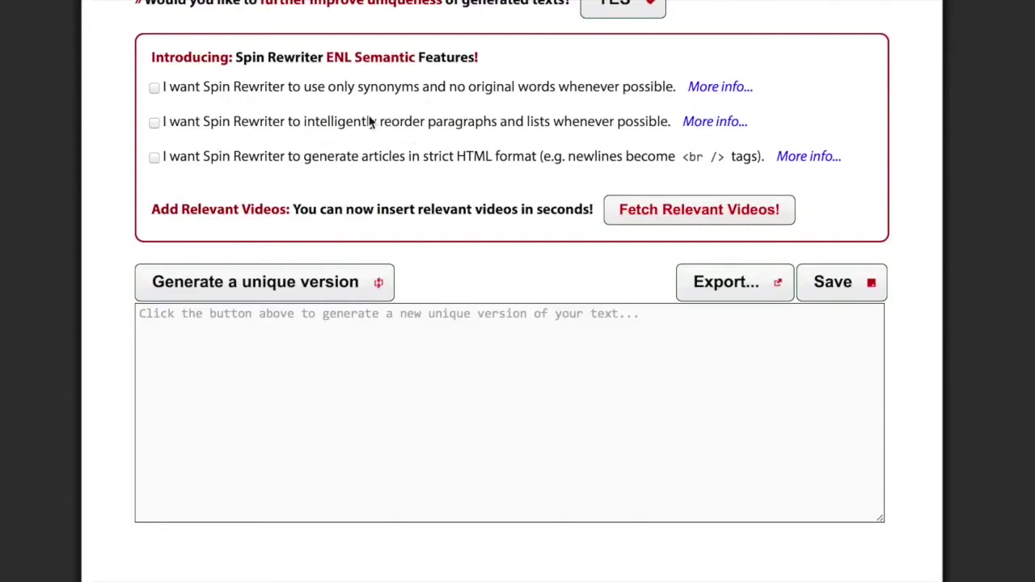
{"action": "left_click", "coordinate": [194, 125]}
{"action": "scroll", "coordinate": [303, 140], "scroll_direction": "down", "scroll_amount": 1}
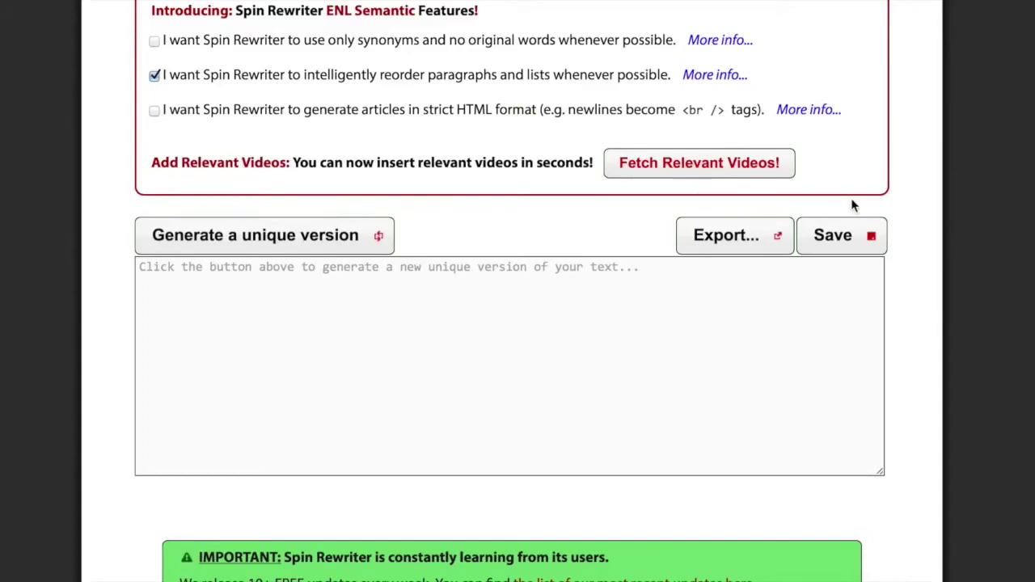
{"action": "scroll", "coordinate": [902, 202], "scroll_direction": "down", "scroll_amount": 1}
{"action": "scroll", "coordinate": [904, 209], "scroll_direction": "down", "scroll_amount": 1}
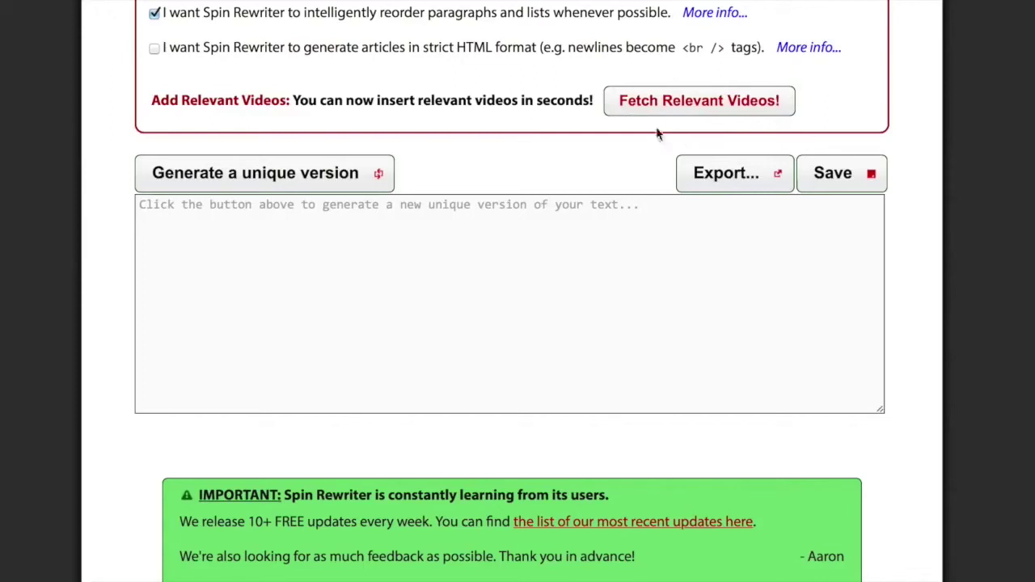
Step: Fetch relevant YouTube videos for the primary keyword "guitar chords"
{"action": "left_click", "coordinate": [677, 99]}
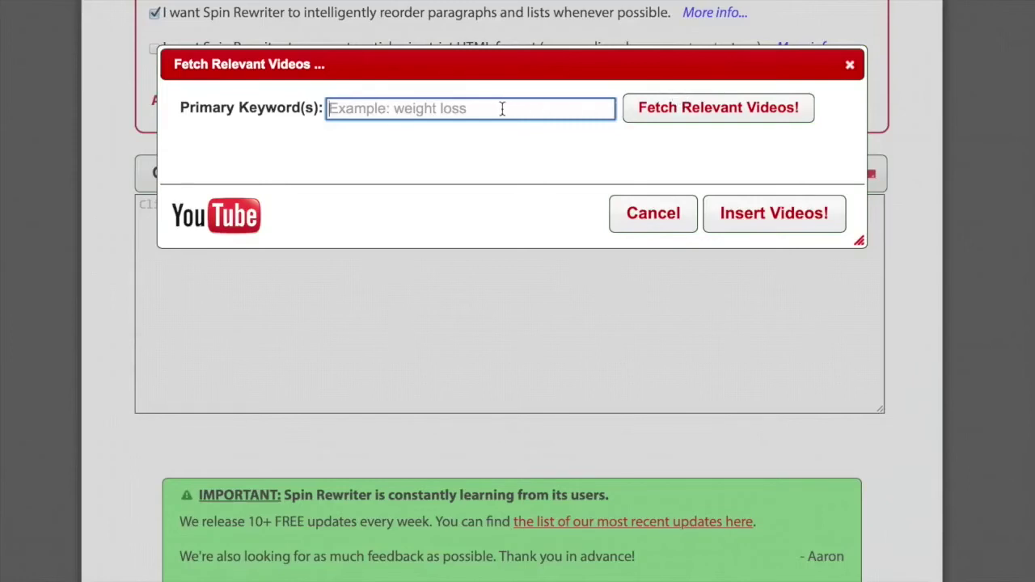
{"action": "type", "text": "guitar chords"}
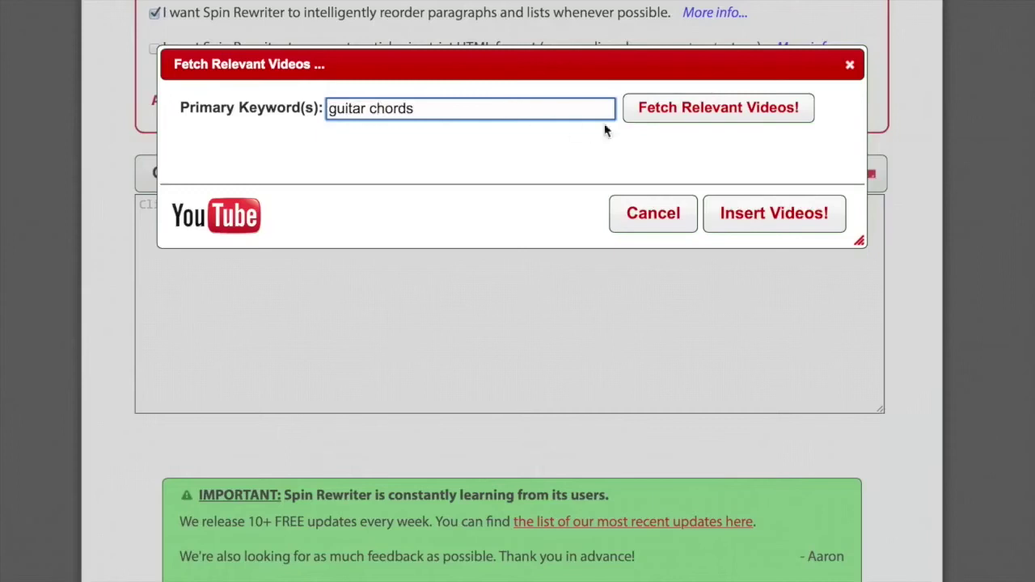
{"action": "left_click", "coordinate": [709, 117]}
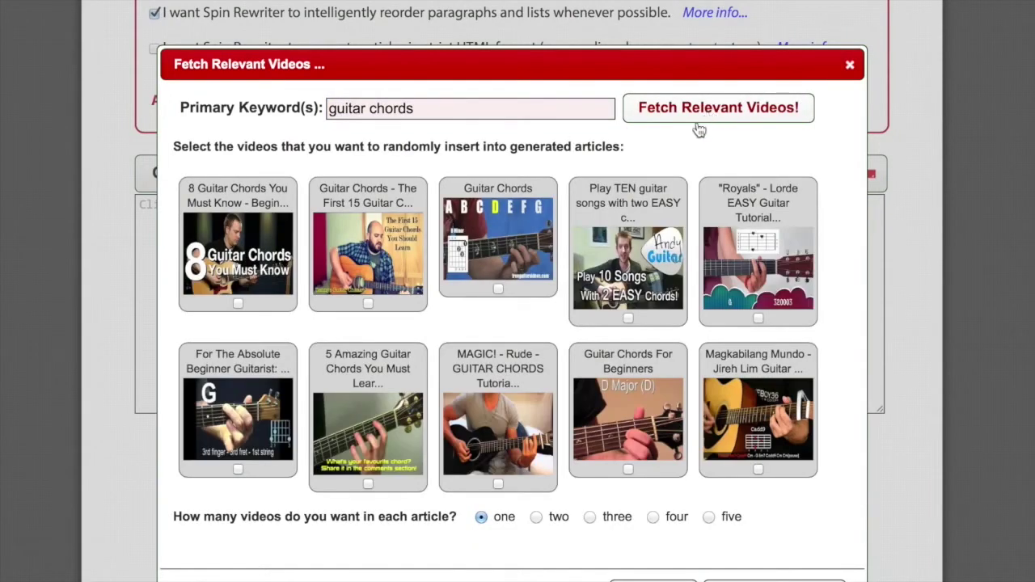
Step: Select the videos "The First 15", "Guitar Chords", "Play TEN guitar songs", "5 Amazing Guitar Chords" and "Guitar Chords For Beginners" for random insertion
{"action": "scroll", "coordinate": [486, 267], "scroll_direction": "down", "scroll_amount": 1}
{"action": "scroll", "coordinate": [486, 267], "scroll_direction": "down", "scroll_amount": 1}
{"action": "left_click", "coordinate": [380, 163]}
{"action": "left_click", "coordinate": [489, 159]}
{"action": "left_click", "coordinate": [627, 166]}
{"action": "left_click", "coordinate": [364, 311]}
{"action": "left_click", "coordinate": [628, 322]}
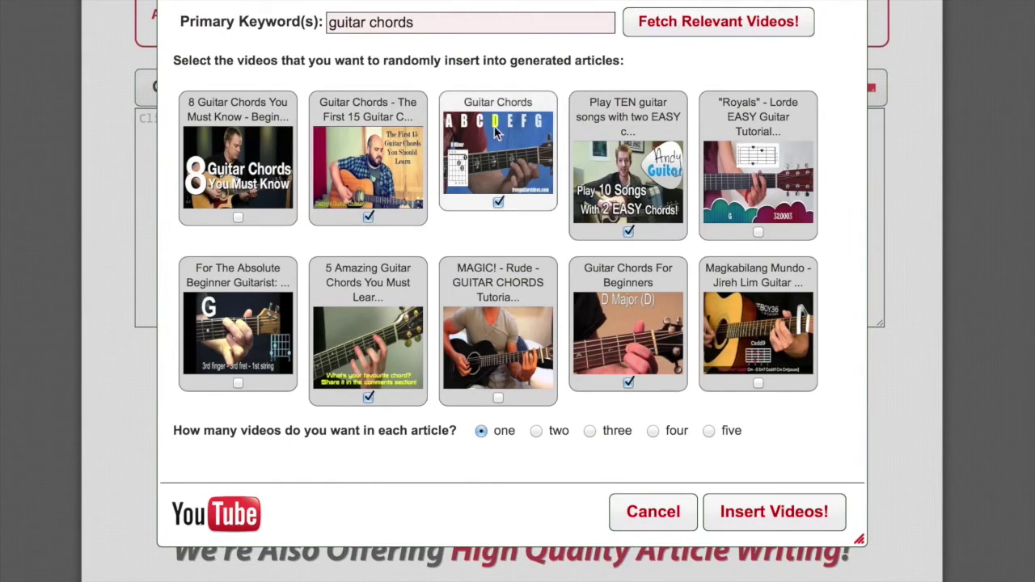
Step: Set the number of videos in each article to two and insert the selected videos
{"action": "left_click", "coordinate": [537, 431]}
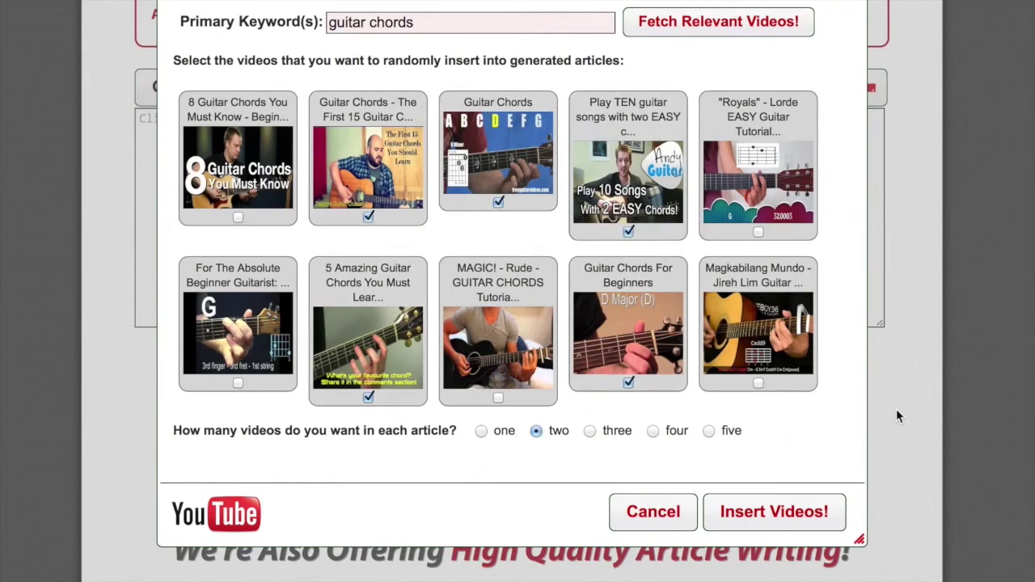
{"action": "scroll", "coordinate": [896, 409], "scroll_direction": "down", "scroll_amount": 3}
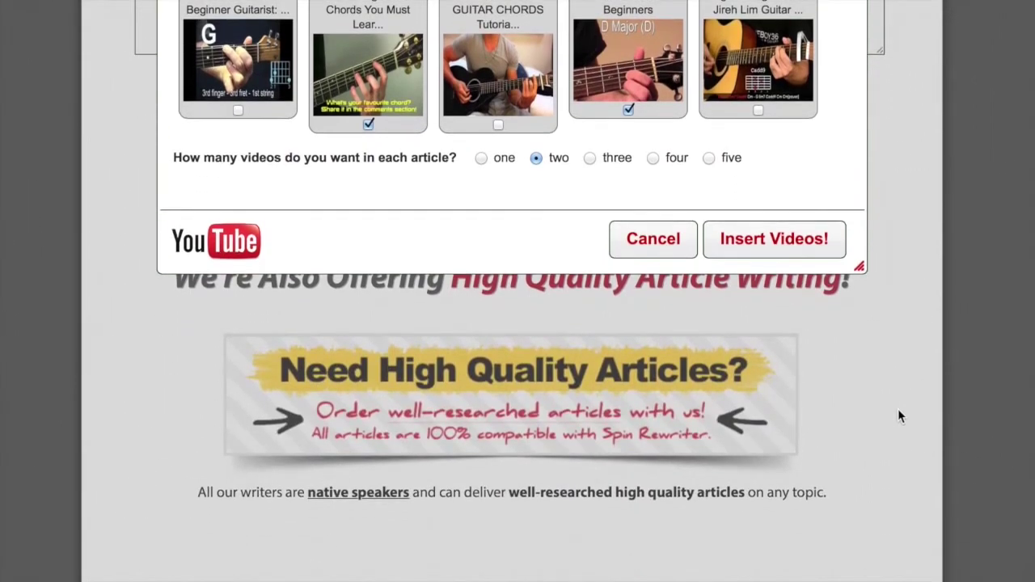
{"action": "left_click", "coordinate": [802, 261]}
Step: Generate a unique version of the guitar chords article with the chosen reordering and video settings
{"action": "scroll", "coordinate": [792, 233], "scroll_direction": "up", "scroll_amount": 6}
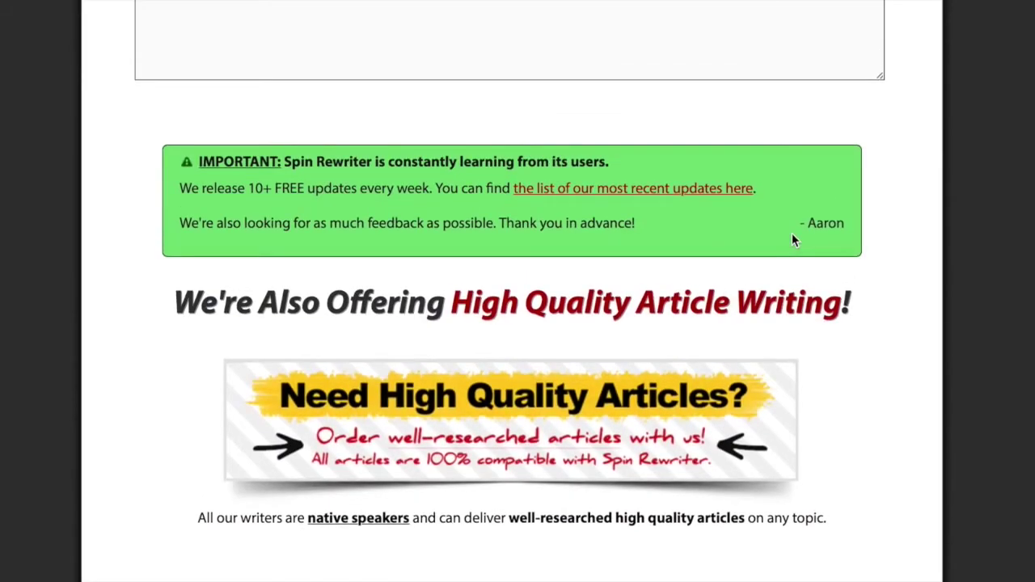
{"action": "left_click", "coordinate": [359, 303]}
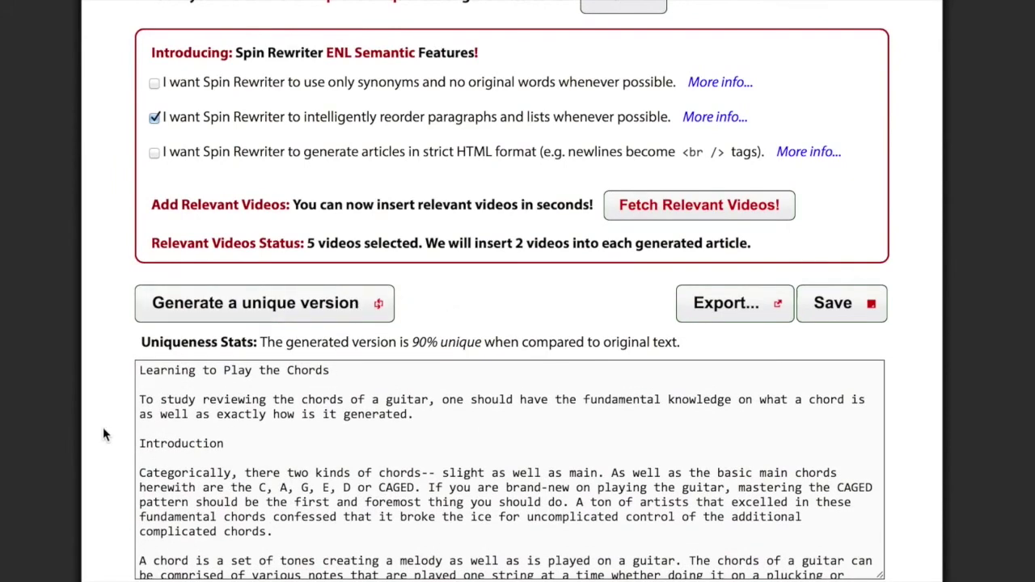
{"action": "scroll", "coordinate": [103, 429], "scroll_direction": "down", "scroll_amount": 3}
{"action": "scroll", "coordinate": [103, 429], "scroll_direction": "down", "scroll_amount": 1}
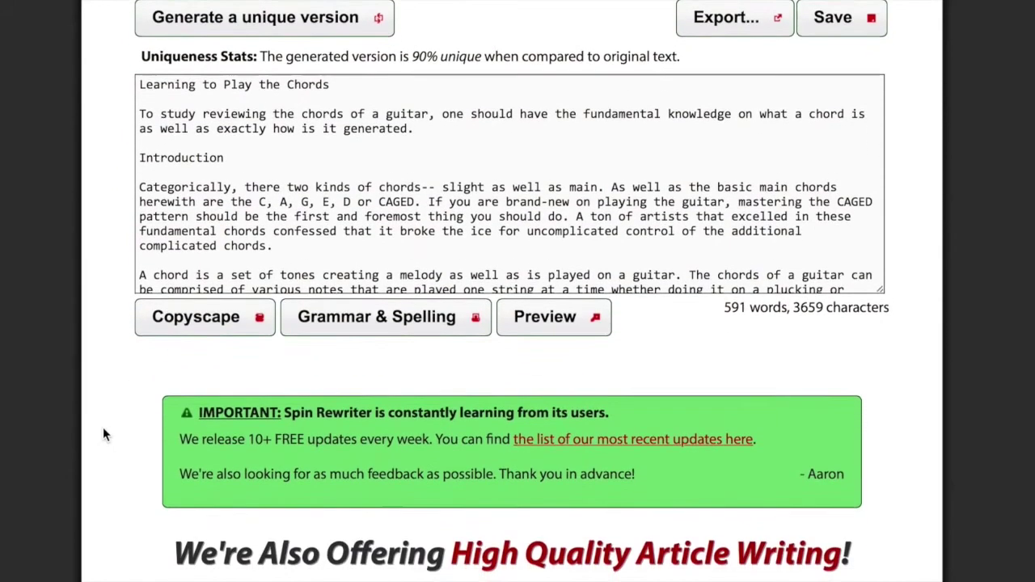
Step: Open a preview of the generated article and examine its reordered lists and embedded videos
{"action": "left_click", "coordinate": [205, 326]}
{"action": "left_click", "coordinate": [431, 296]}
{"action": "left_click", "coordinate": [558, 319]}
{"action": "scroll", "coordinate": [558, 320], "scroll_direction": "up", "scroll_amount": 5}
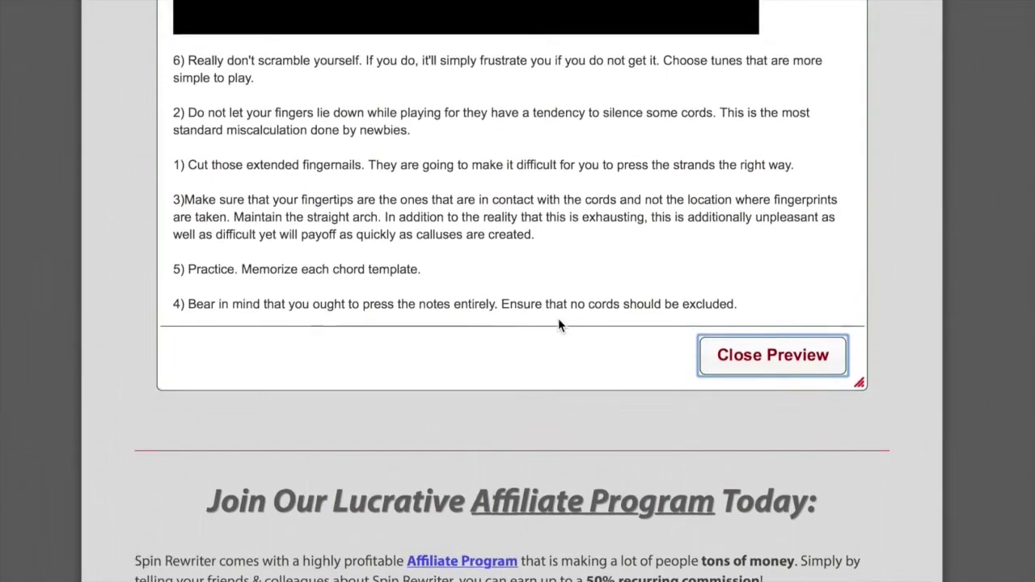
{"action": "scroll", "coordinate": [557, 320], "scroll_direction": "up", "scroll_amount": 10}
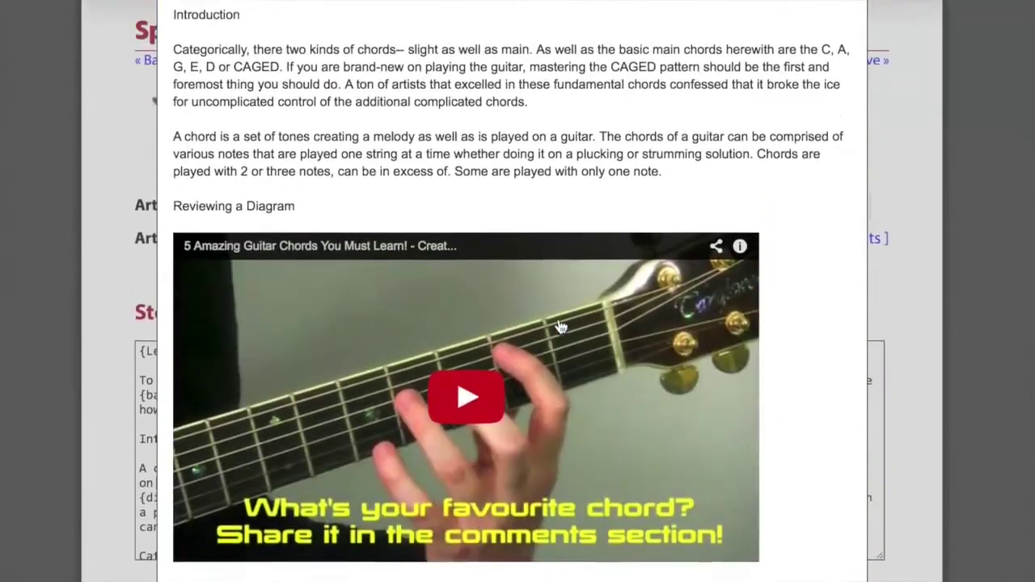